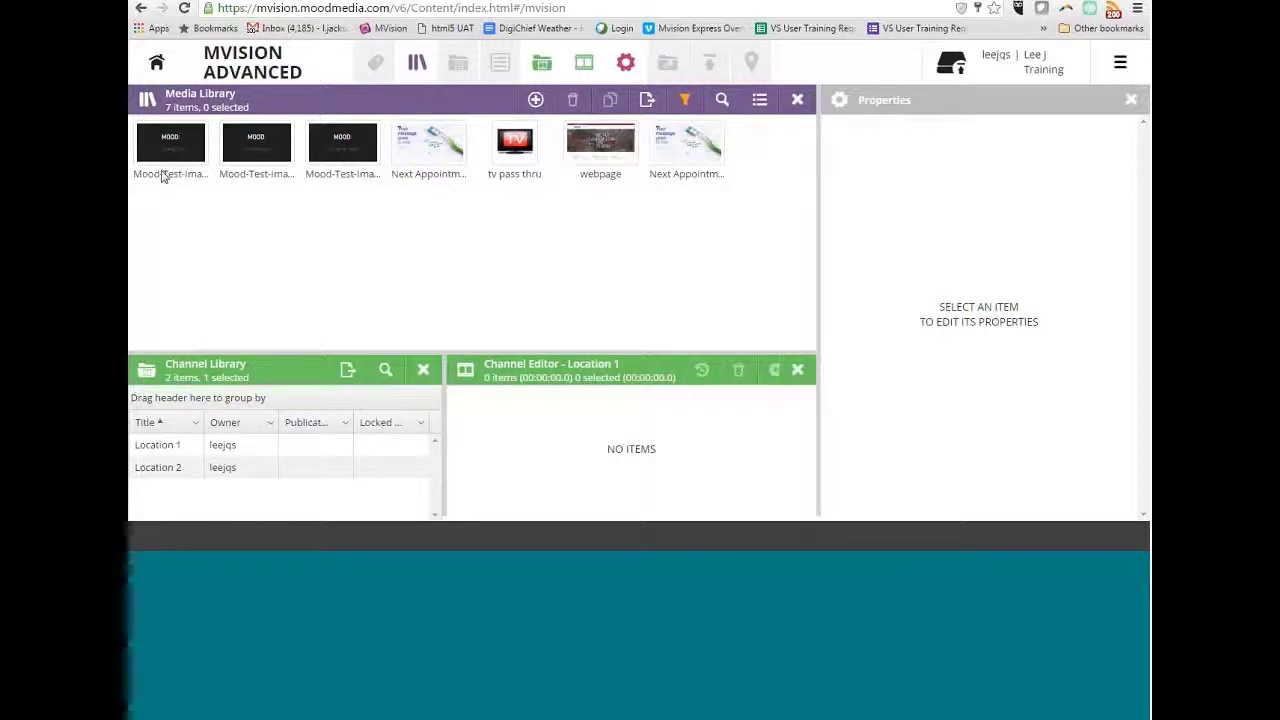
Step: Open the properties of Mood-Test-Image-02.png in the Media Library and review its title, upload details, name and description fields
{"action": "mouse_move", "coordinate": [167, 145]}
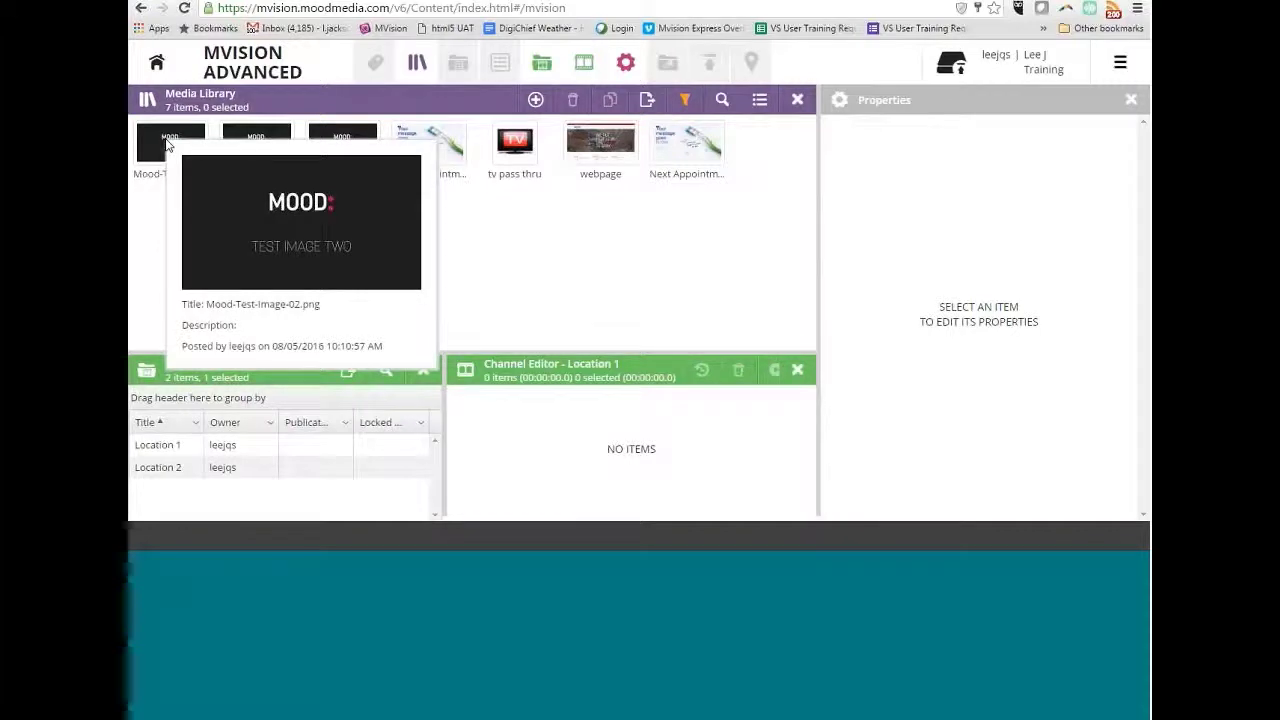
{"action": "left_click", "coordinate": [149, 147]}
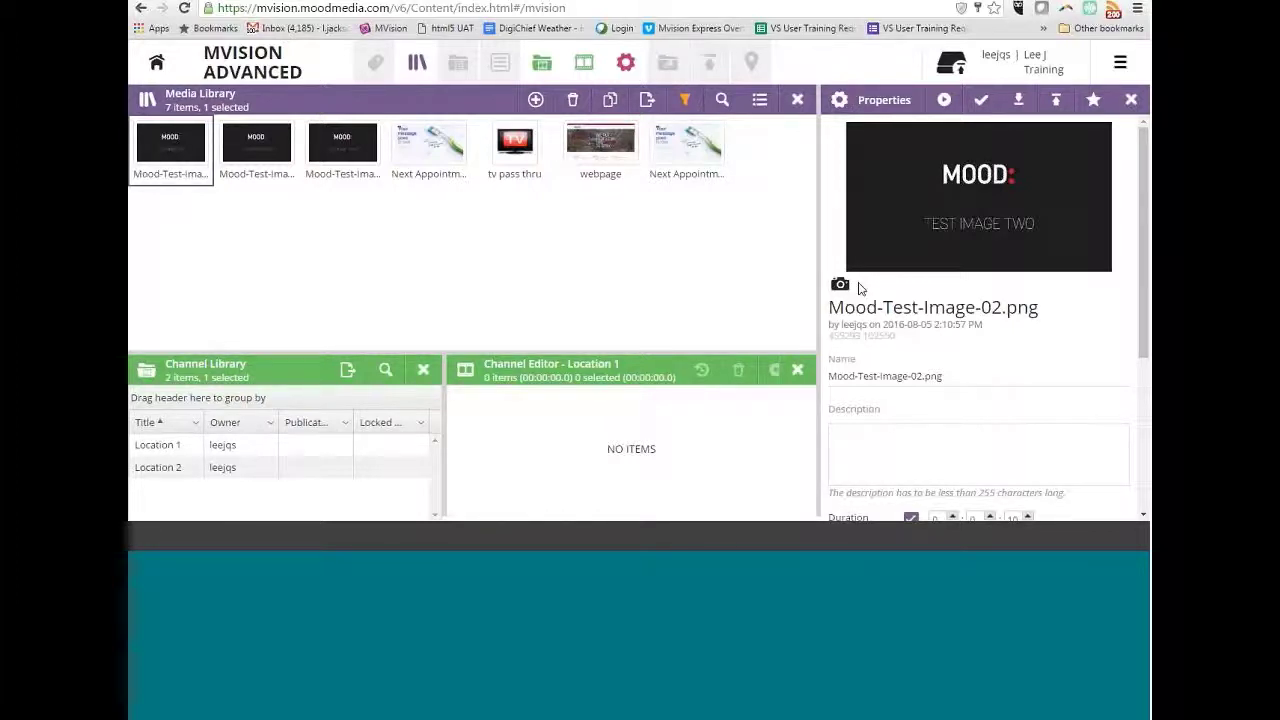
{"action": "scroll", "coordinate": [858, 288], "scroll_direction": "down", "scroll_amount": 1}
{"action": "left_click_drag", "start_coordinate": [843, 283], "coordinate": [1020, 283]}
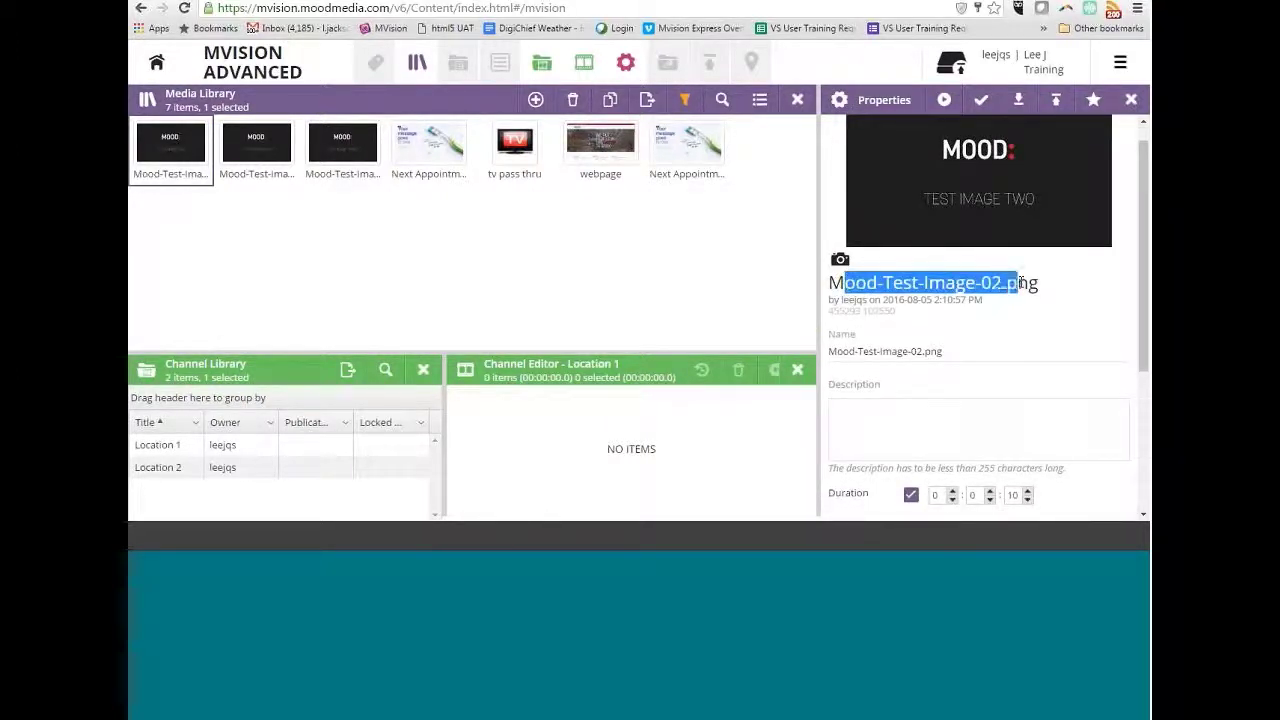
{"action": "left_click_drag", "start_coordinate": [833, 300], "coordinate": [987, 307]}
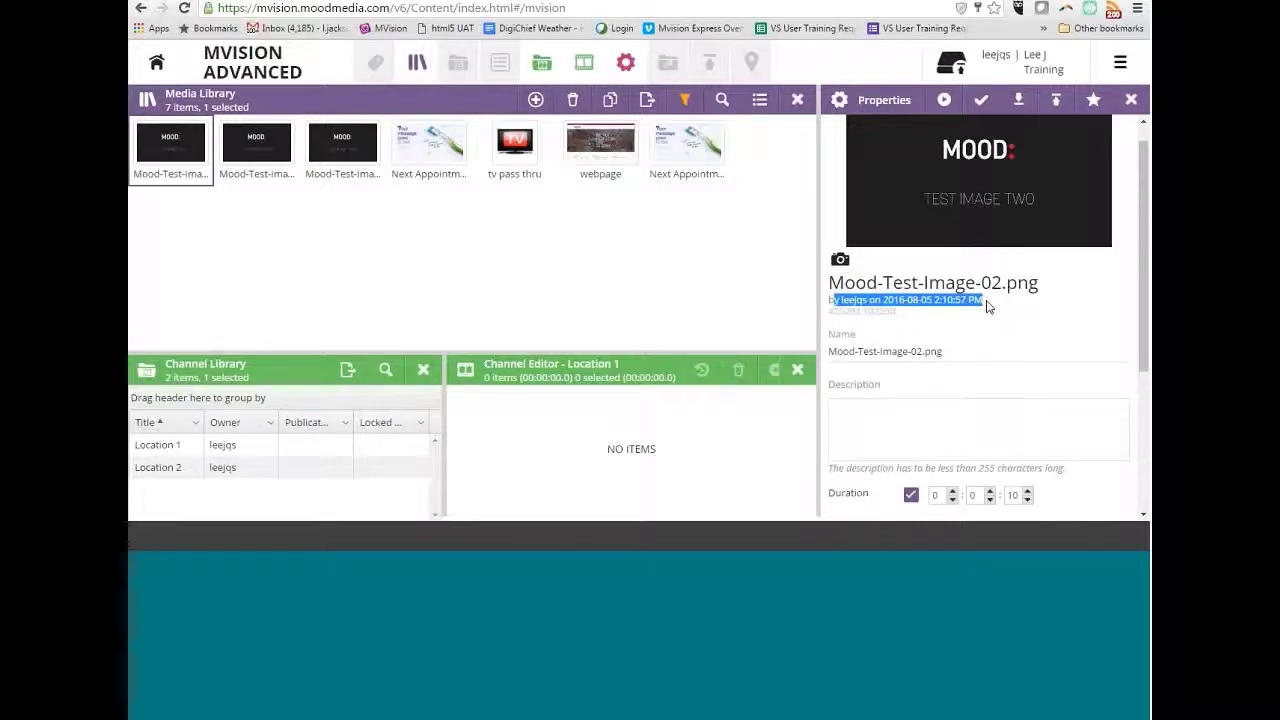
{"action": "left_click_drag", "start_coordinate": [943, 351], "coordinate": [827, 352]}
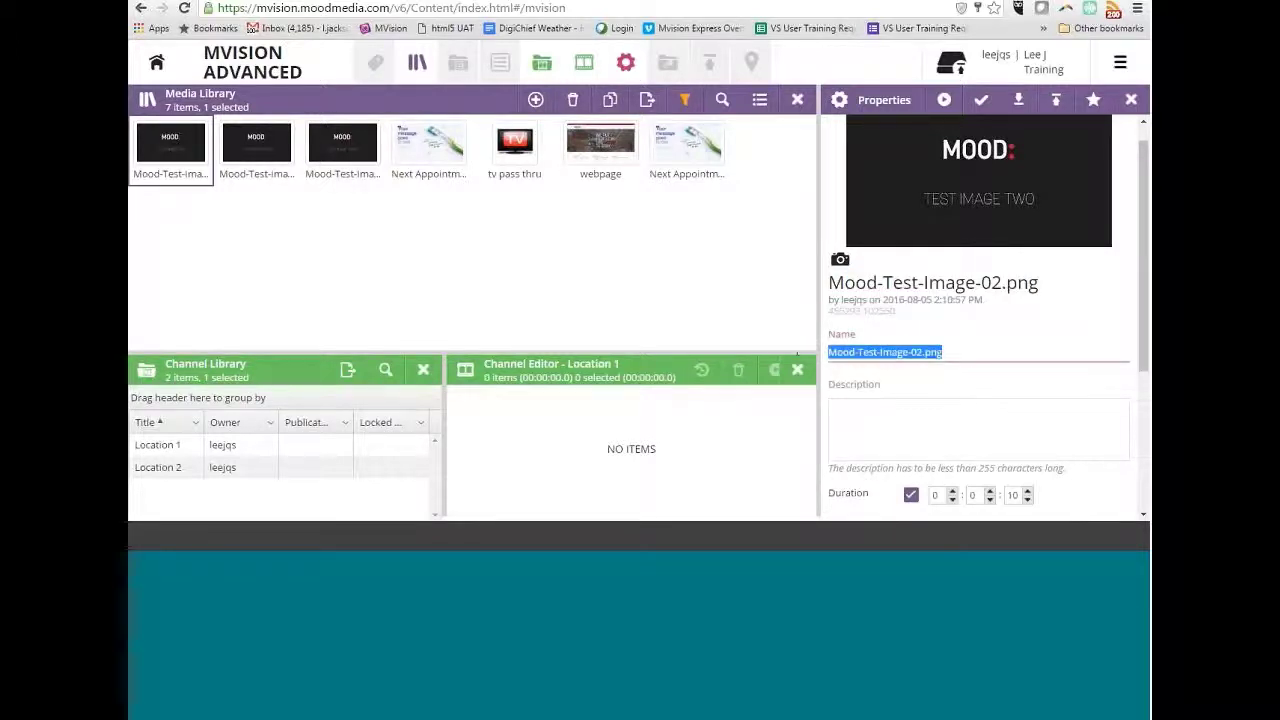
{"action": "left_click", "coordinate": [860, 423]}
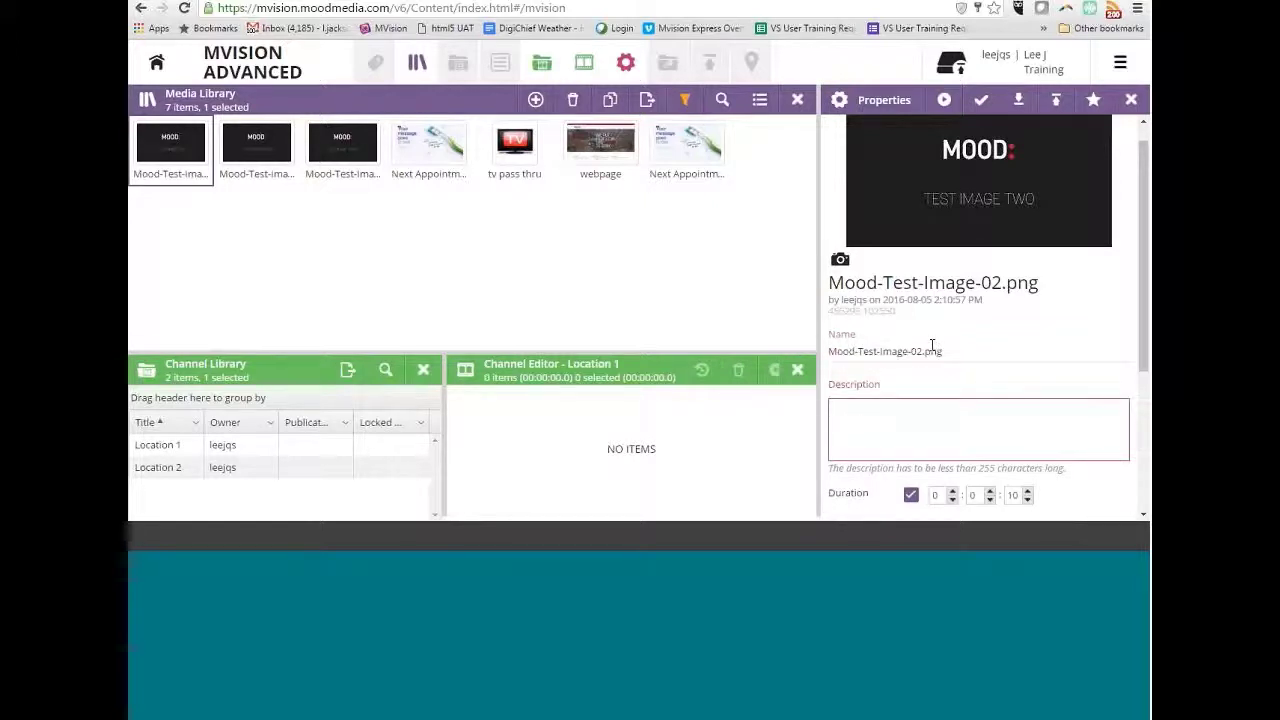
Step: Try raising the image's playback duration by a few seconds, then return it to 10 seconds
{"action": "scroll", "coordinate": [932, 345], "scroll_direction": "down", "scroll_amount": 3}
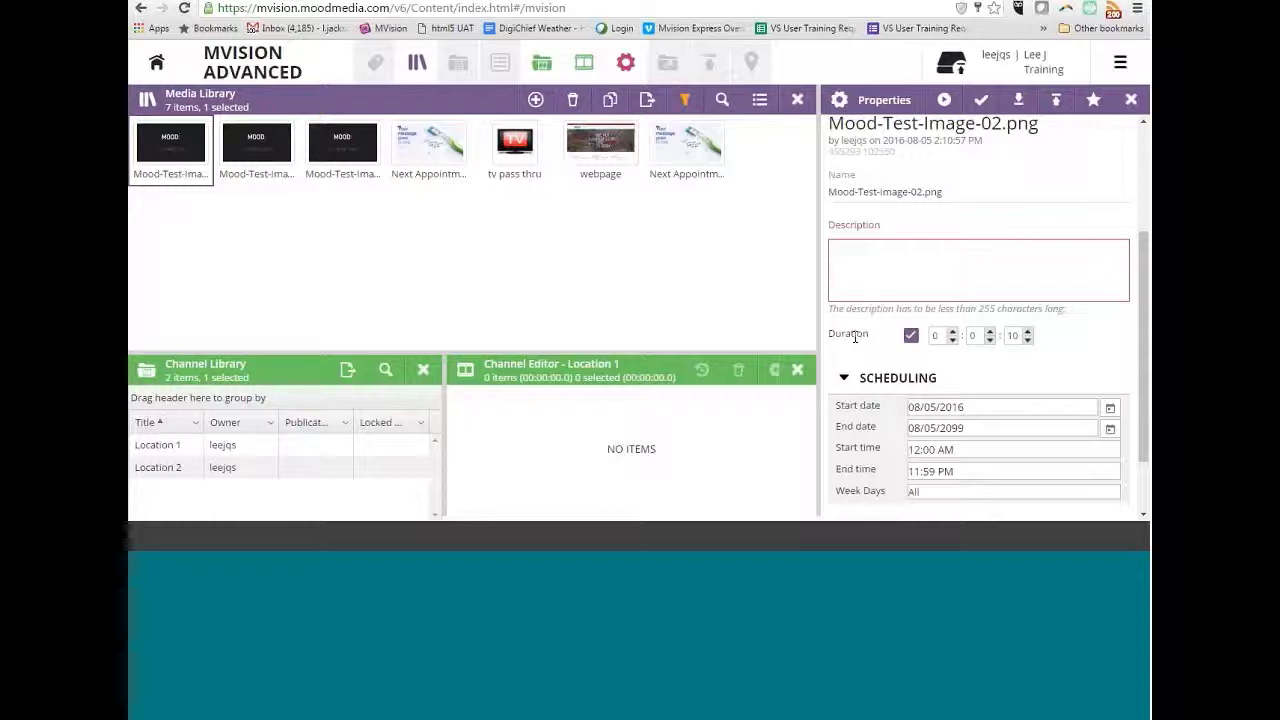
{"action": "left_click", "coordinate": [1031, 336]}
{"action": "left_click", "coordinate": [1030, 333]}
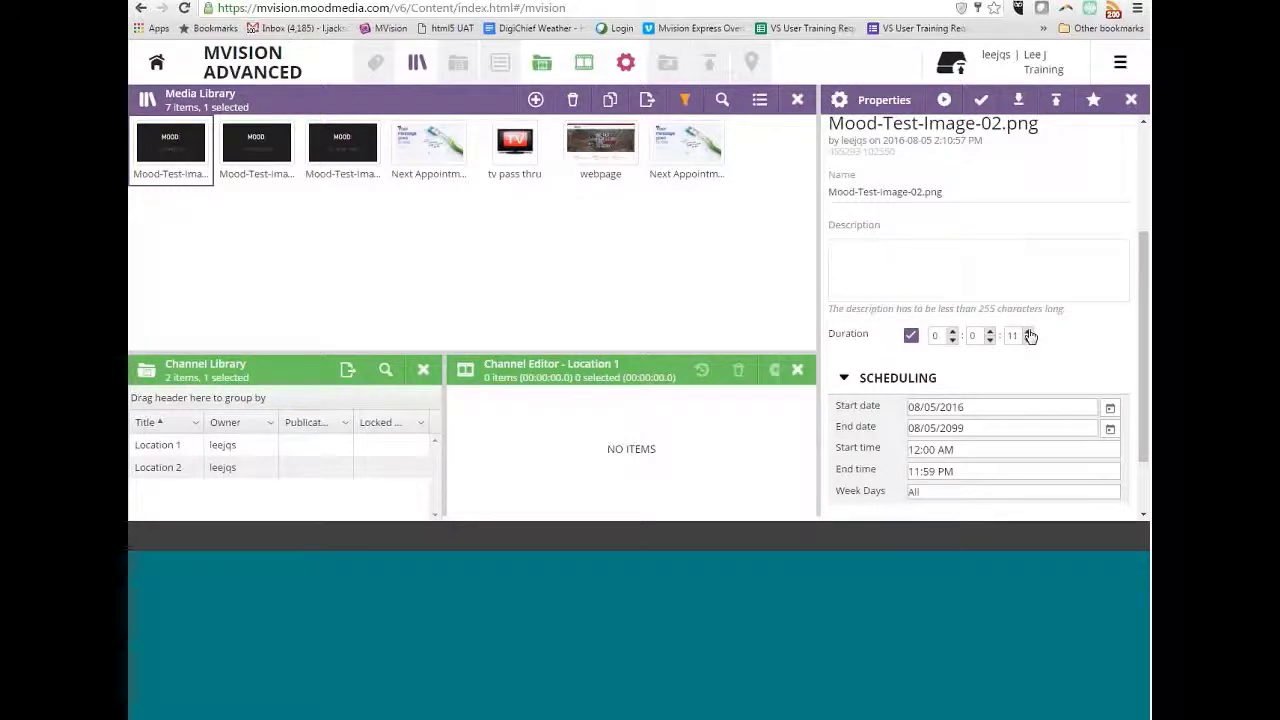
{"action": "left_click", "coordinate": [1030, 333]}
{"action": "left_click", "coordinate": [1030, 333]}
{"action": "left_click", "coordinate": [1029, 340]}
{"action": "left_click", "coordinate": [1029, 340]}
{"action": "left_click", "coordinate": [1029, 340]}
Step: Examine the image's scheduling settings: start and end dates, start and end times, and week days
{"action": "scroll", "coordinate": [890, 352], "scroll_direction": "down", "scroll_amount": 2}
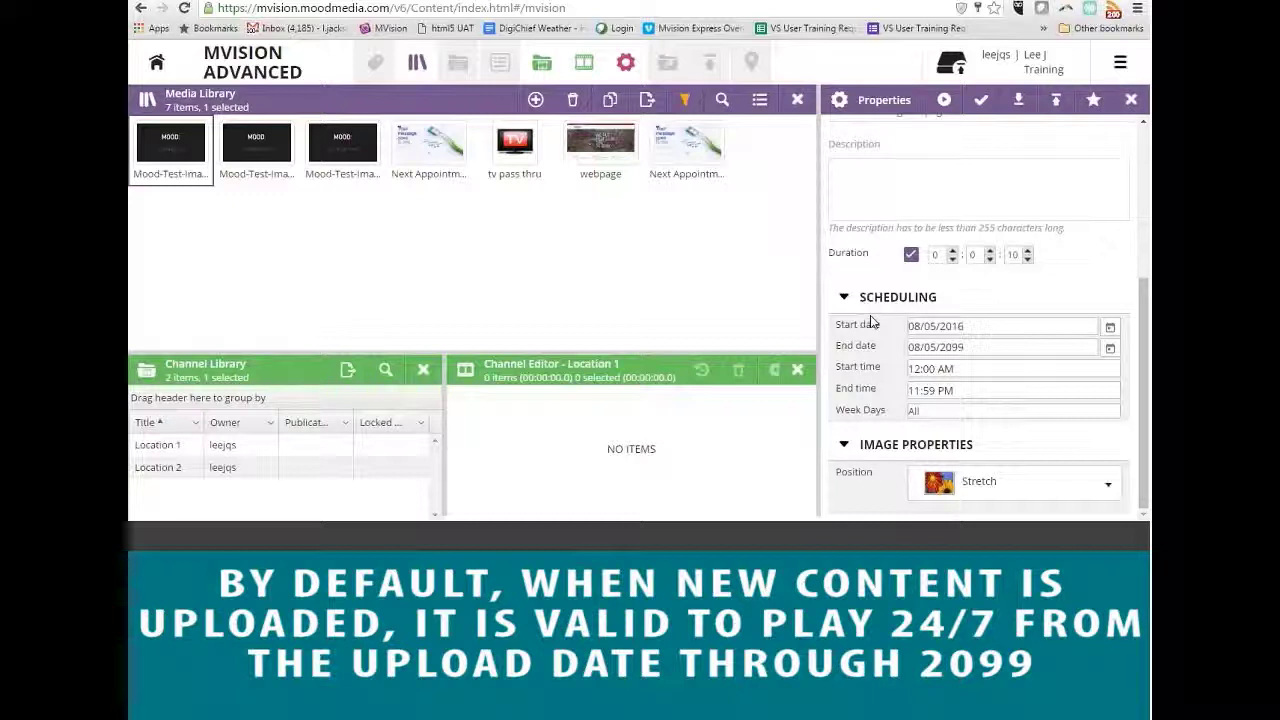
{"action": "double_click", "coordinate": [848, 324]}
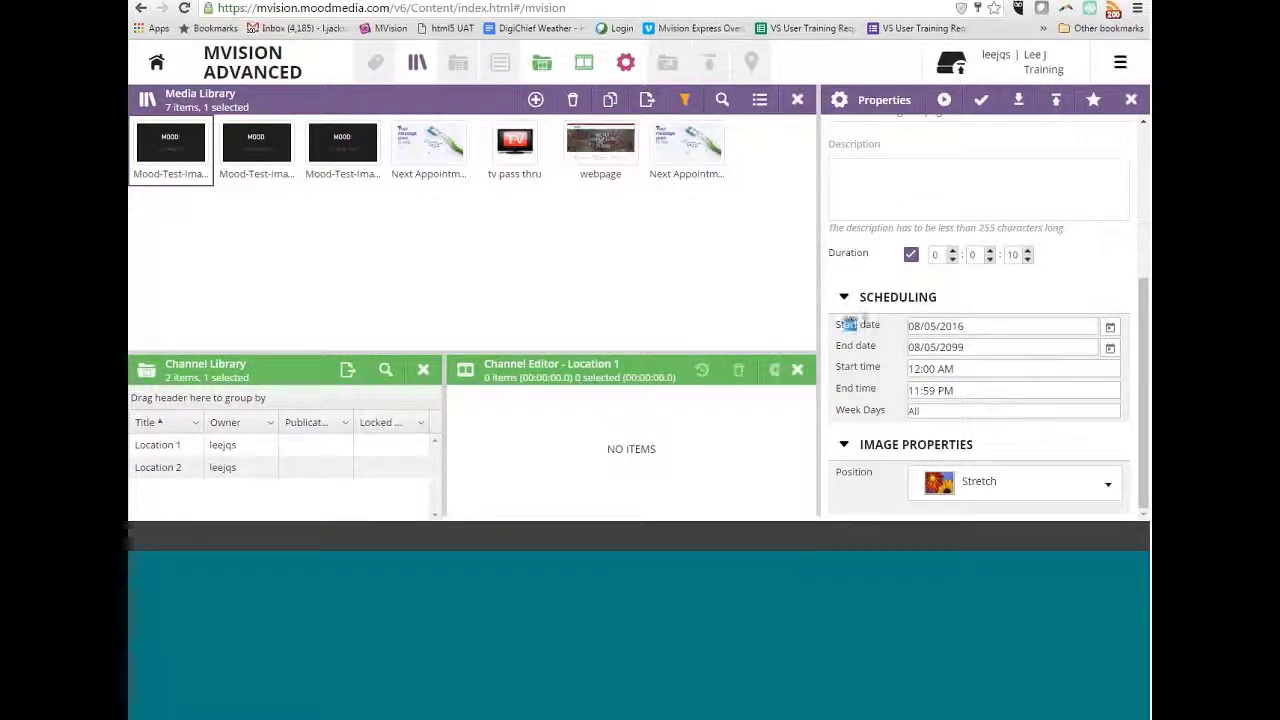
{"action": "left_click_drag", "start_coordinate": [920, 326], "coordinate": [968, 346]}
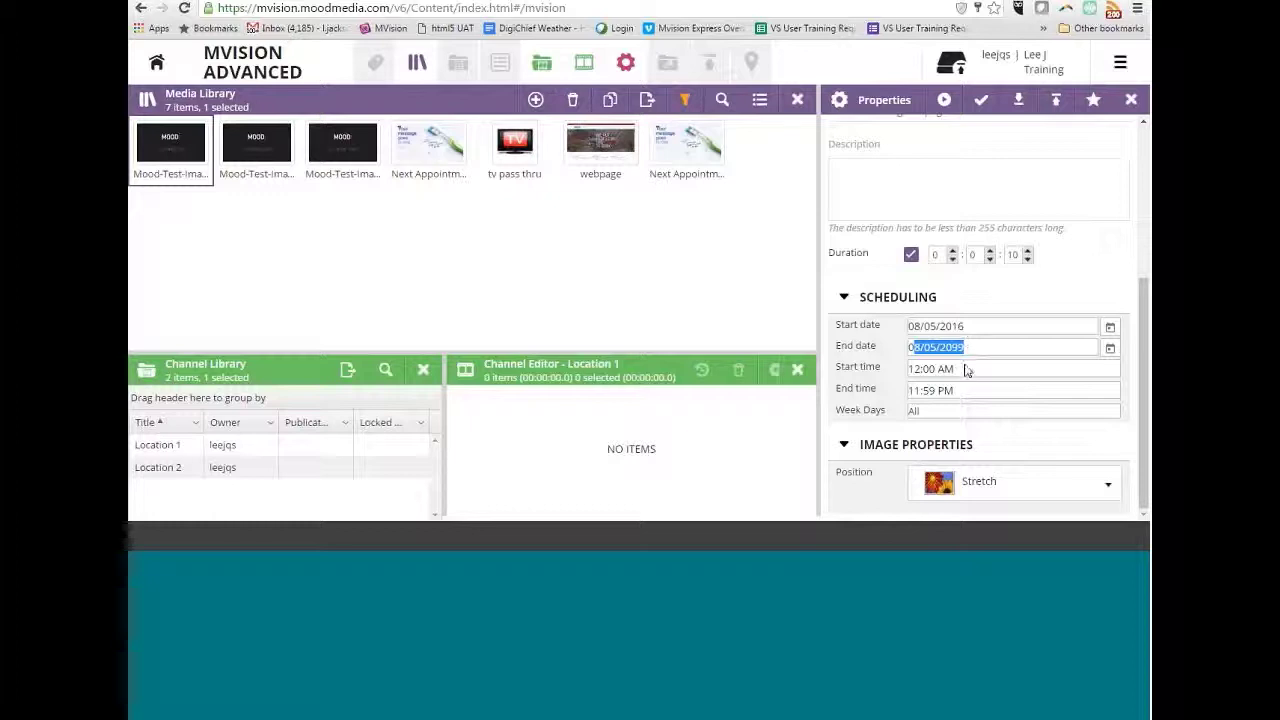
{"action": "left_click", "coordinate": [918, 370]}
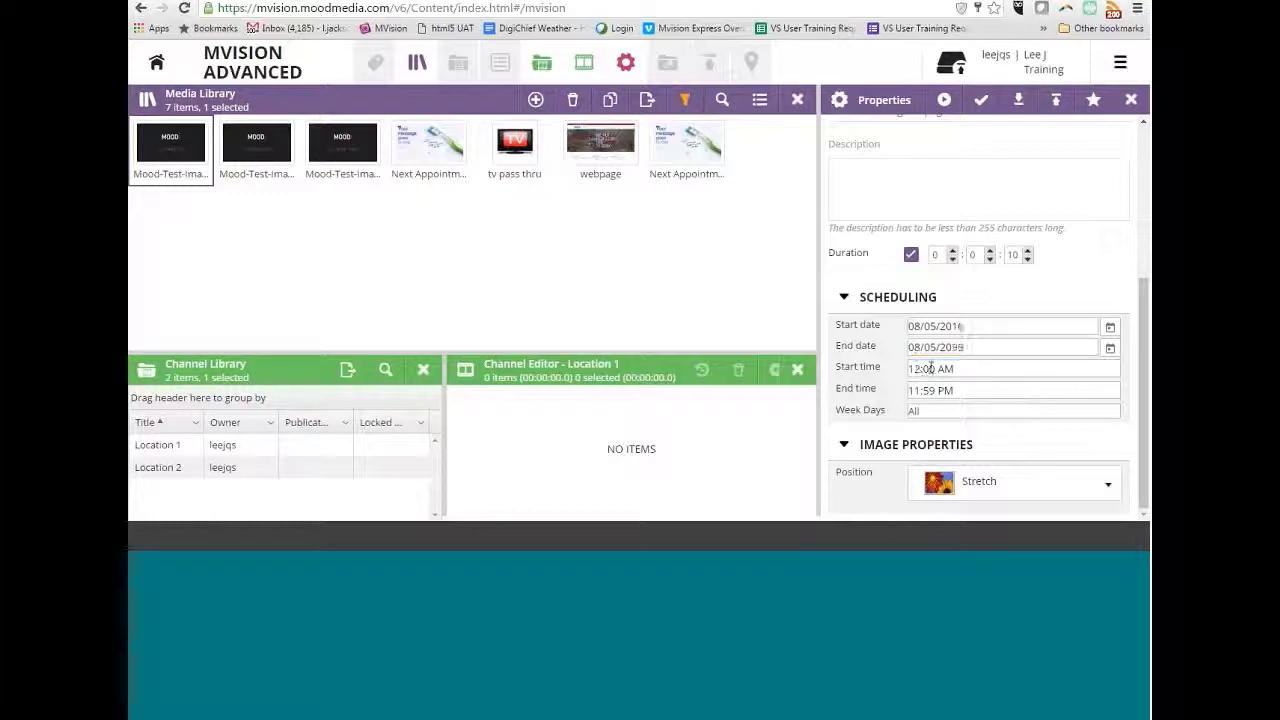
{"action": "left_click", "coordinate": [924, 390]}
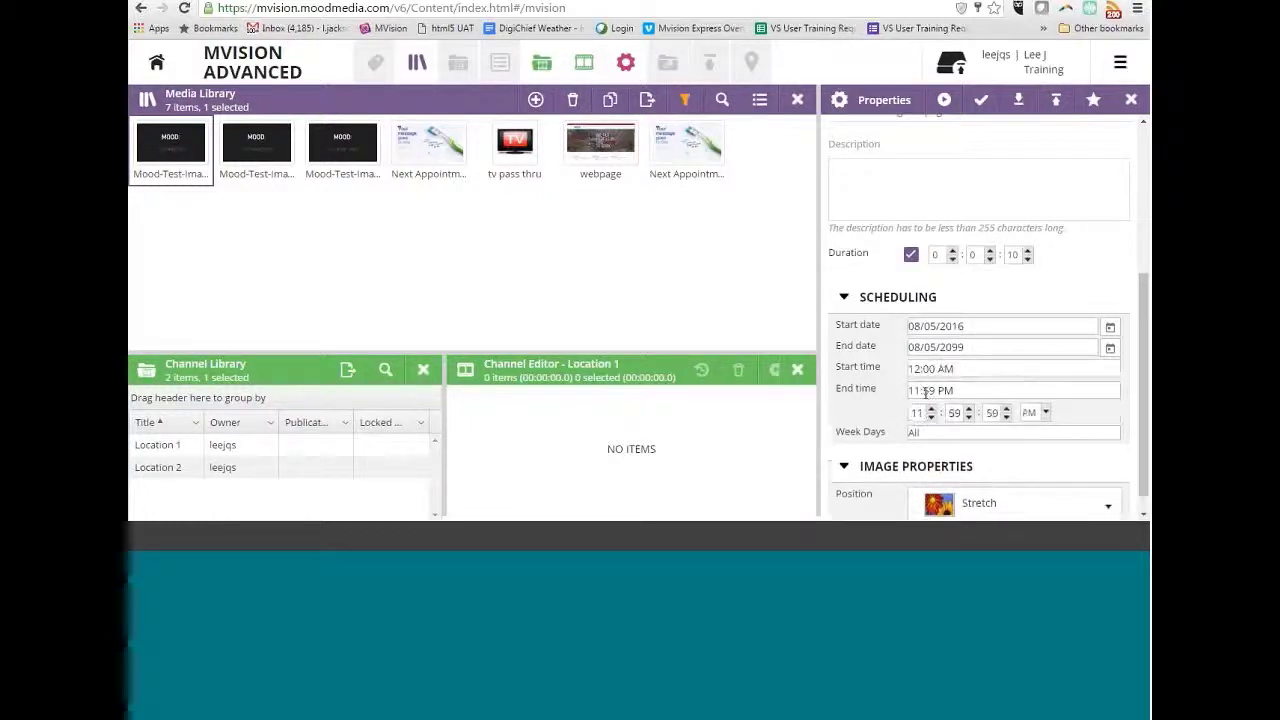
{"action": "left_click", "coordinate": [922, 390]}
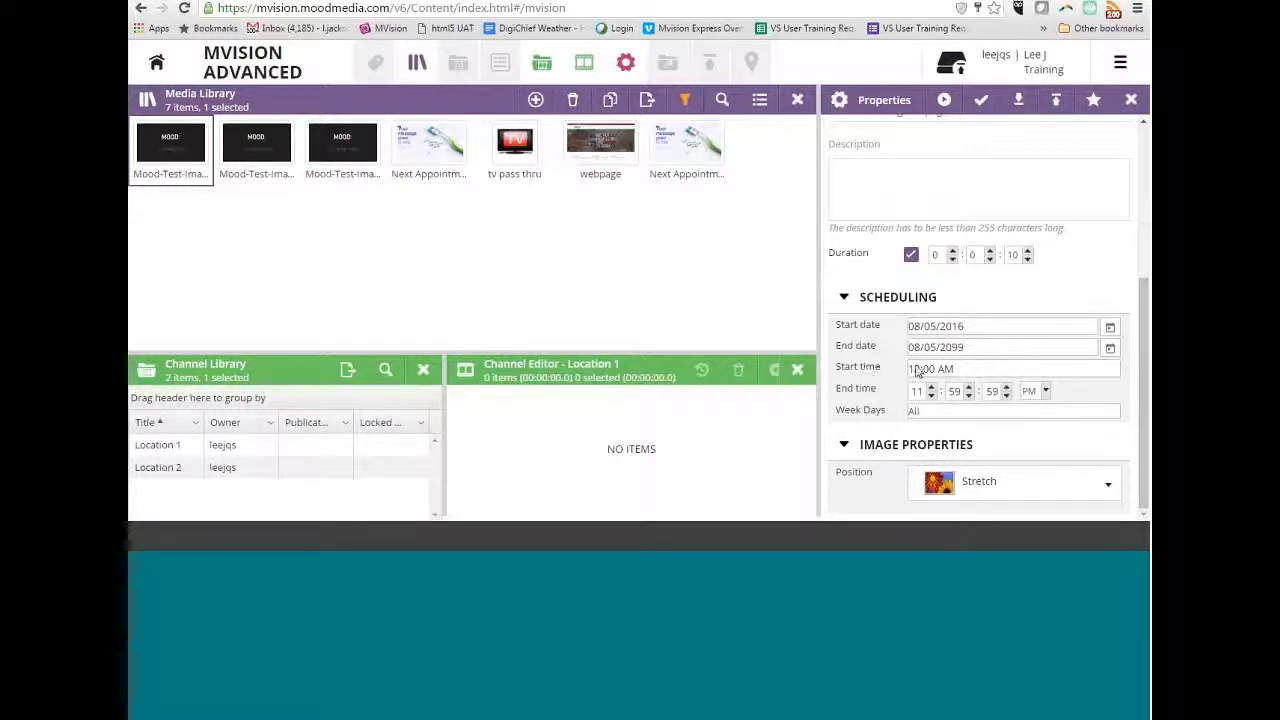
{"action": "left_click", "coordinate": [925, 411]}
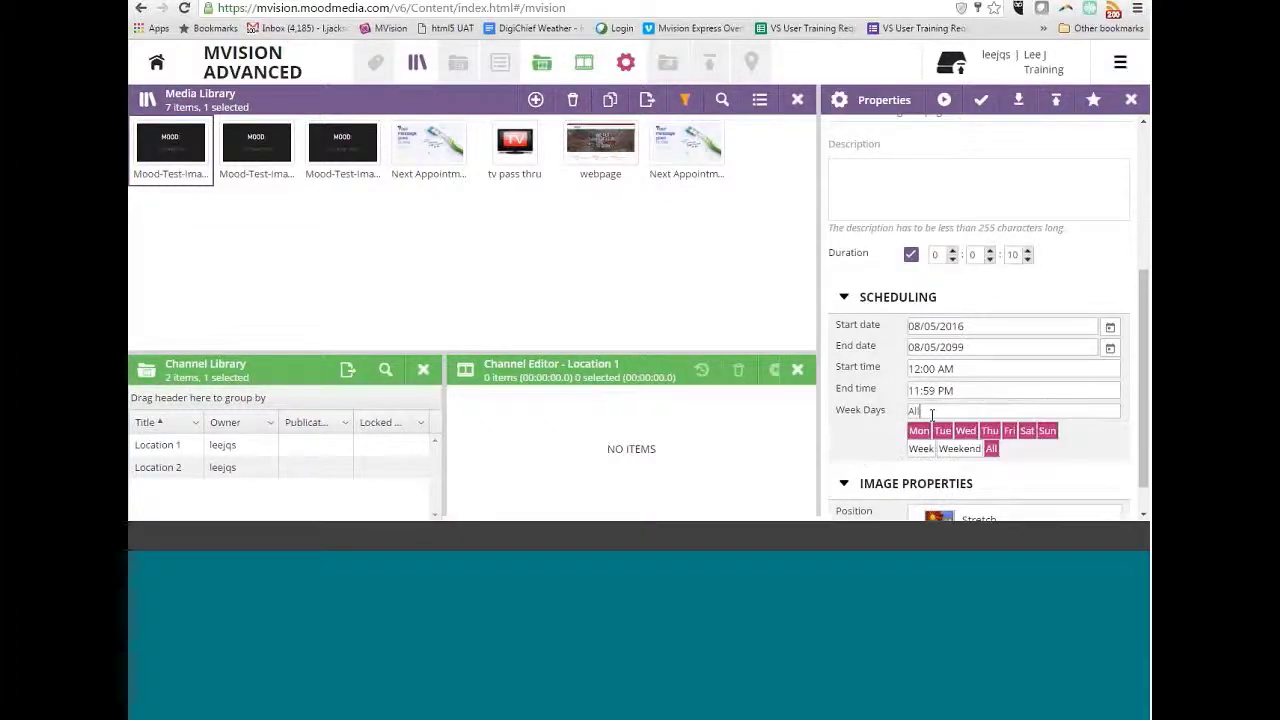
{"action": "left_click", "coordinate": [890, 417]}
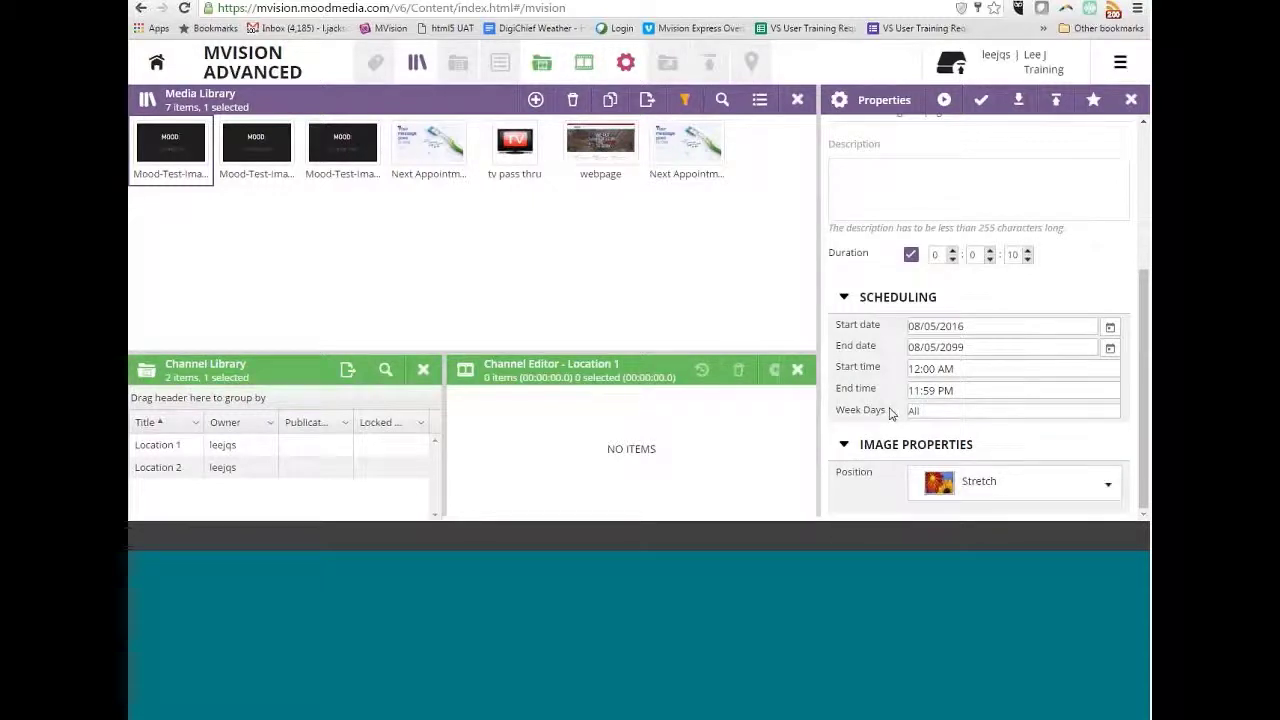
Step: Set the image's scheduled start date to December 1, 2016 using the calendar
{"action": "left_click", "coordinate": [1110, 329]}
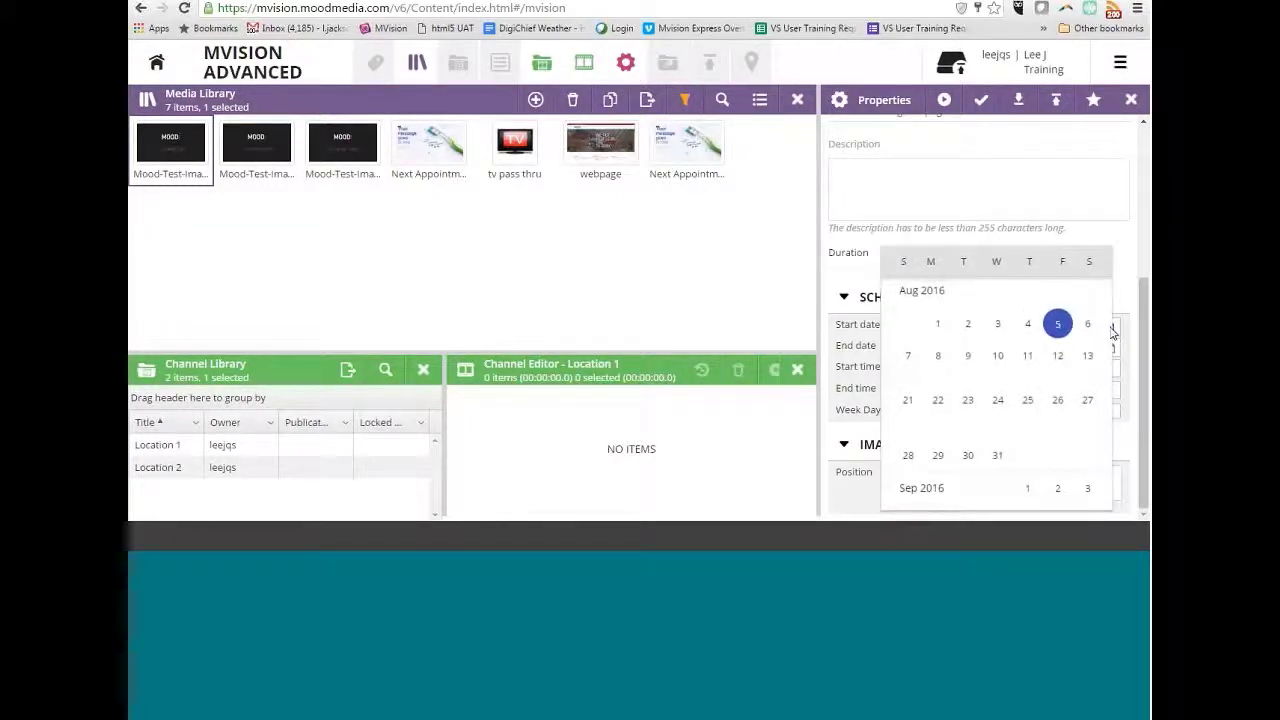
{"action": "scroll", "coordinate": [962, 428], "scroll_direction": "down", "scroll_amount": 2}
{"action": "scroll", "coordinate": [962, 430], "scroll_direction": "down", "scroll_amount": 4}
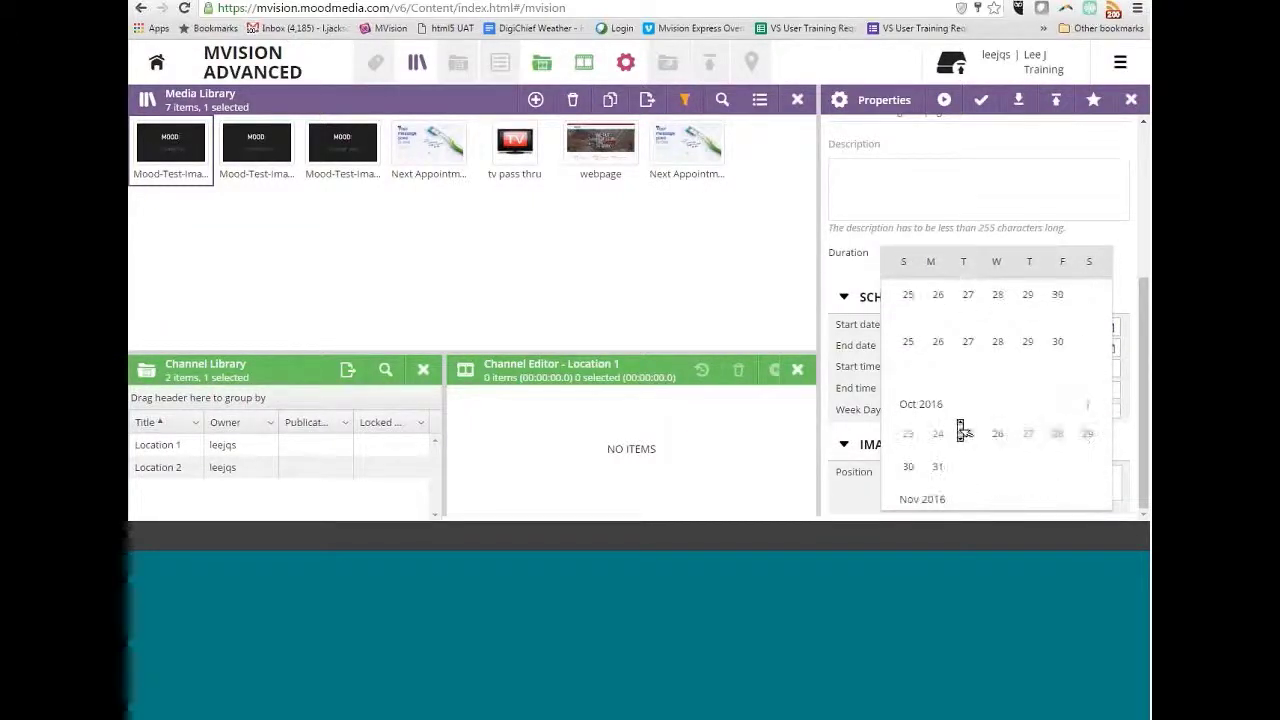
{"action": "scroll", "coordinate": [964, 432], "scroll_direction": "down", "scroll_amount": 2}
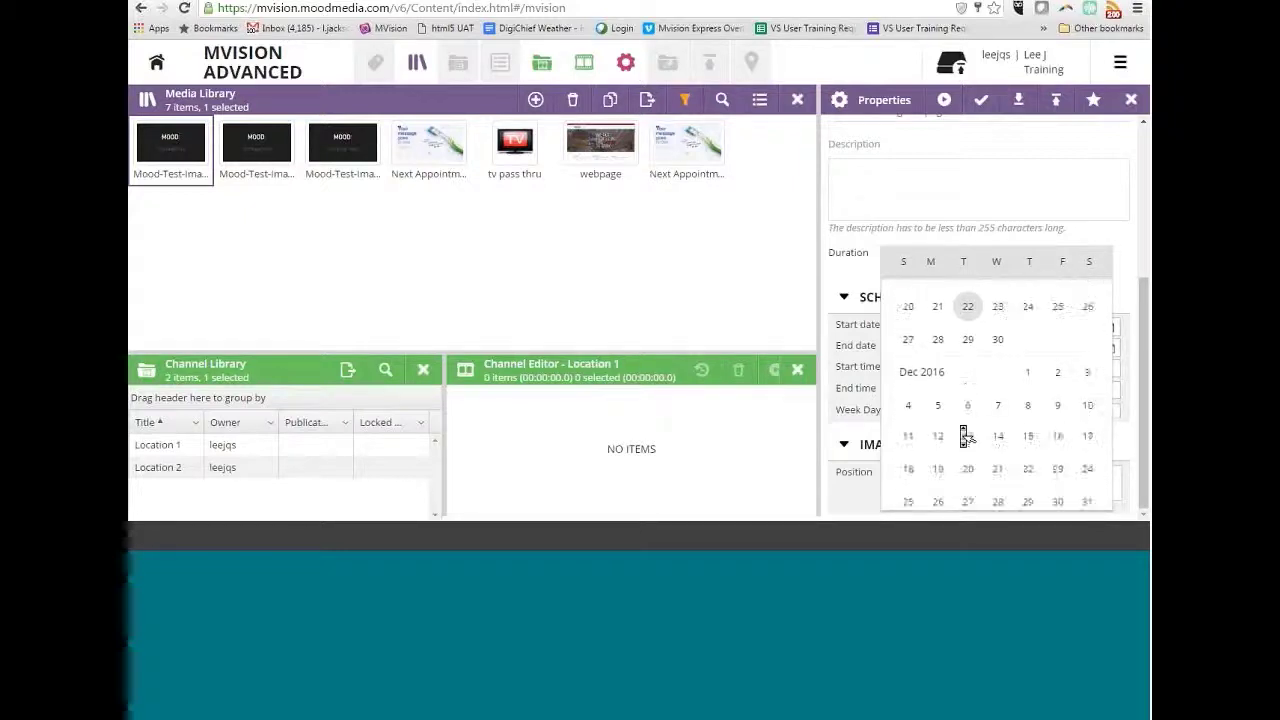
{"action": "left_click", "coordinate": [1025, 371]}
Step: Replace the image's scheduled end date with 12/31/2016
{"action": "left_click_drag", "start_coordinate": [990, 347], "coordinate": [829, 346]}
{"action": "key", "text": "BackSpace"}
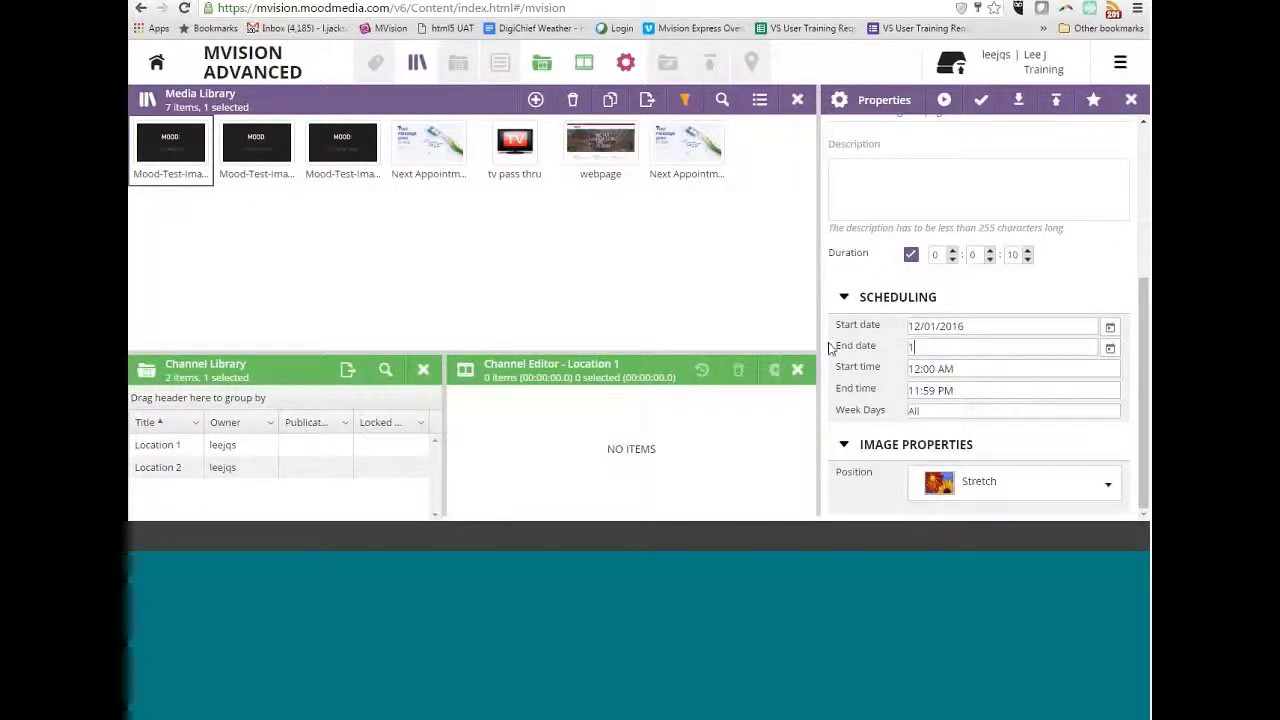
{"action": "type", "text": "12/3"}
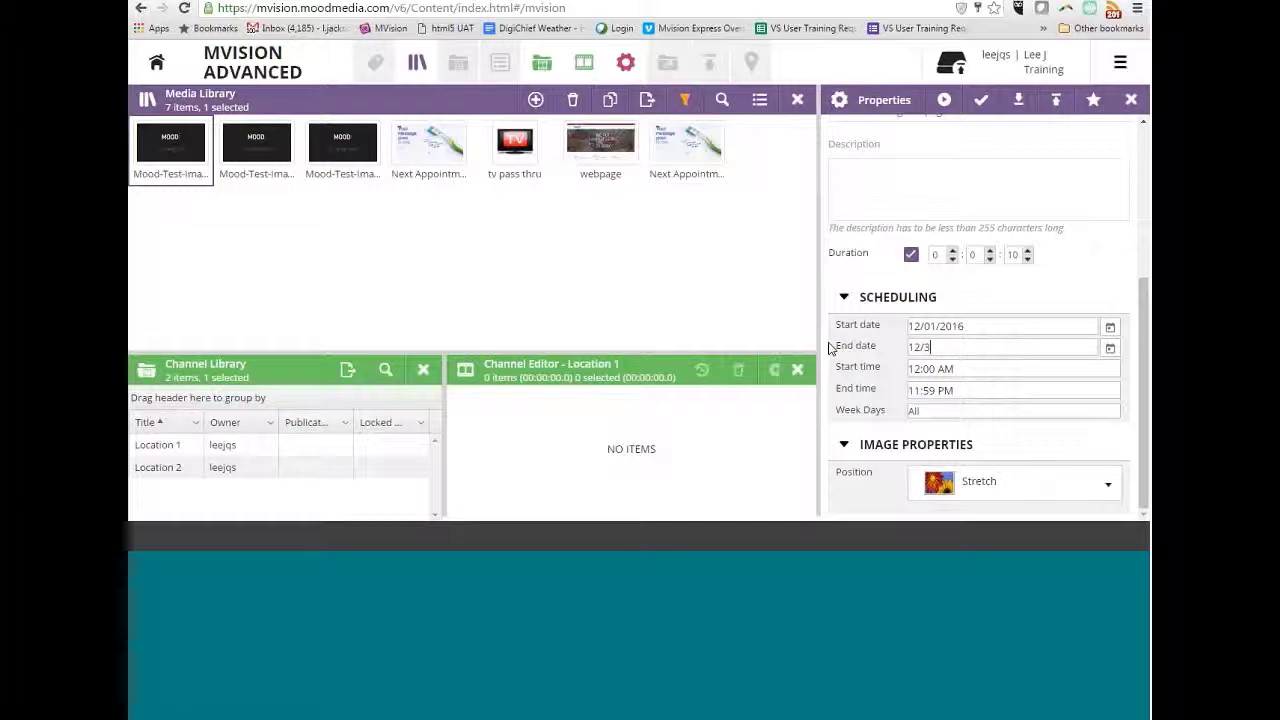
{"action": "type", "text": "1/2016"}
Step: Set the image's daily start time to 2:00:00 PM
{"action": "left_click", "coordinate": [916, 372]}
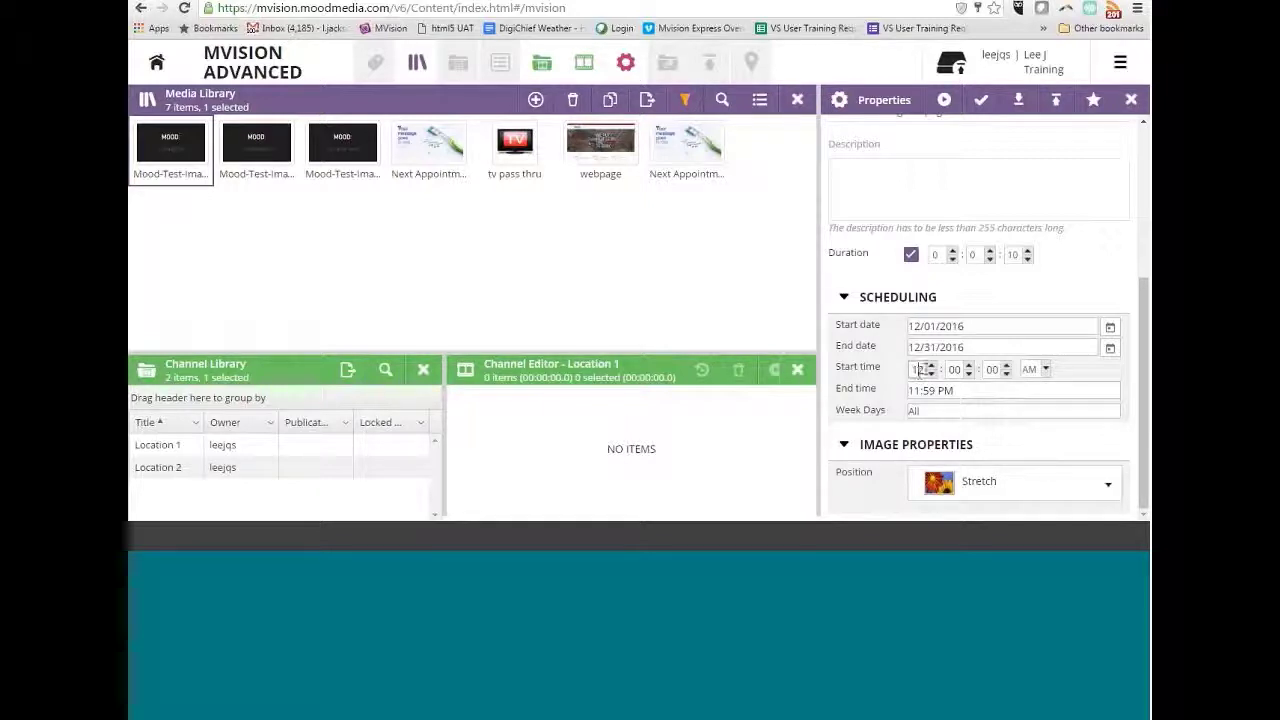
{"action": "left_click", "coordinate": [1006, 373]}
{"action": "left_click", "coordinate": [1005, 366]}
{"action": "double_click", "coordinate": [917, 369]}
{"action": "type", "text": "2"}
{"action": "left_click", "coordinate": [1046, 371]}
{"action": "left_click", "coordinate": [1036, 409]}
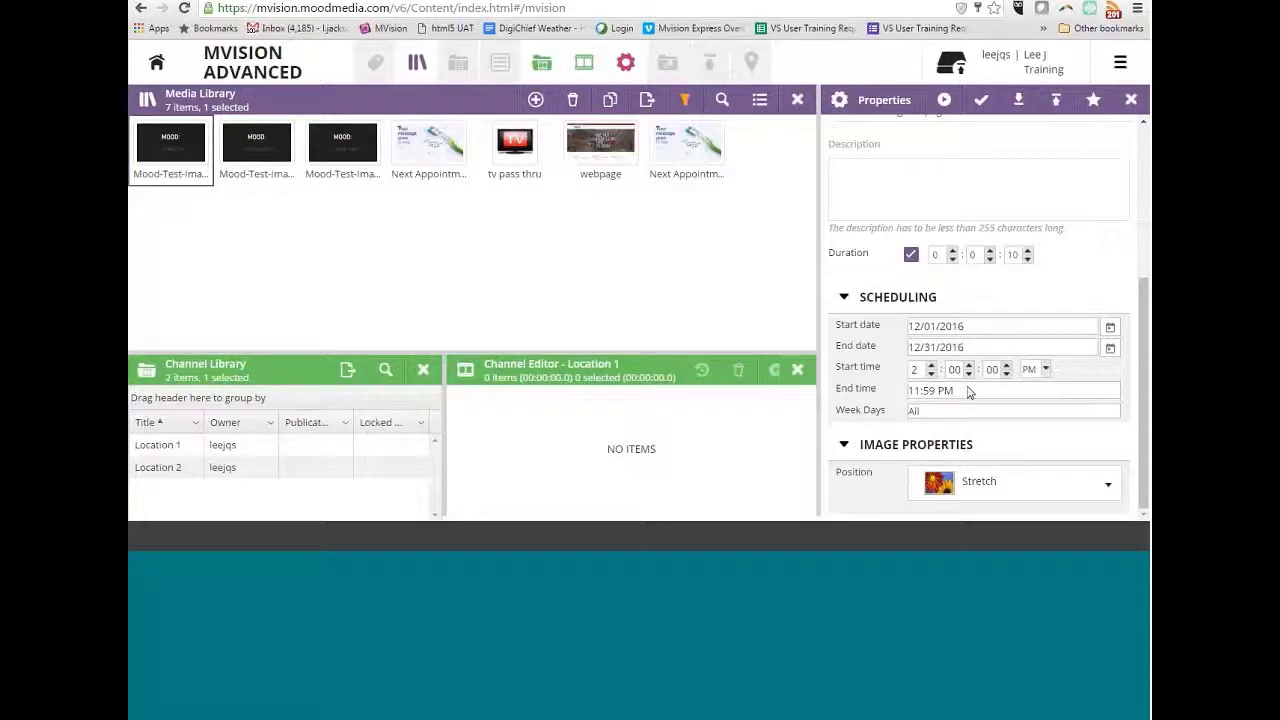
Step: Set the image's daily end time to 5:00:00 PM
{"action": "left_click", "coordinate": [968, 391]}
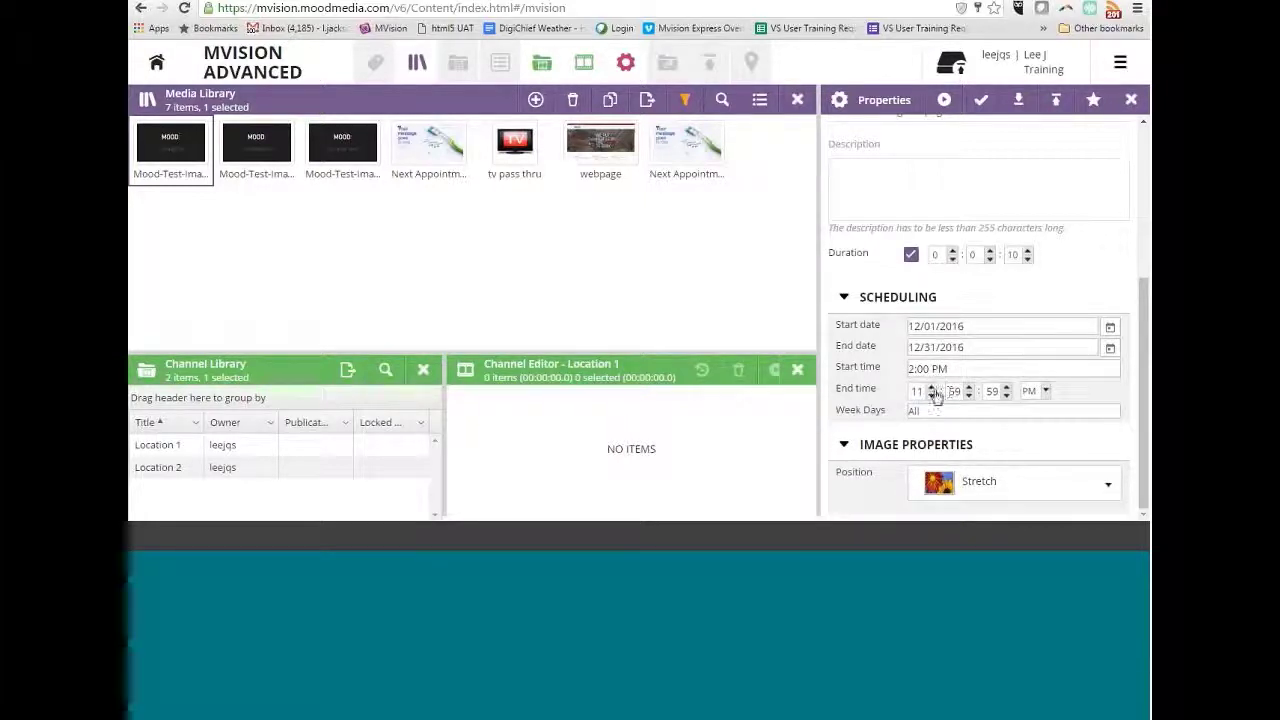
{"action": "double_click", "coordinate": [918, 391]}
{"action": "type", "text": "5"}
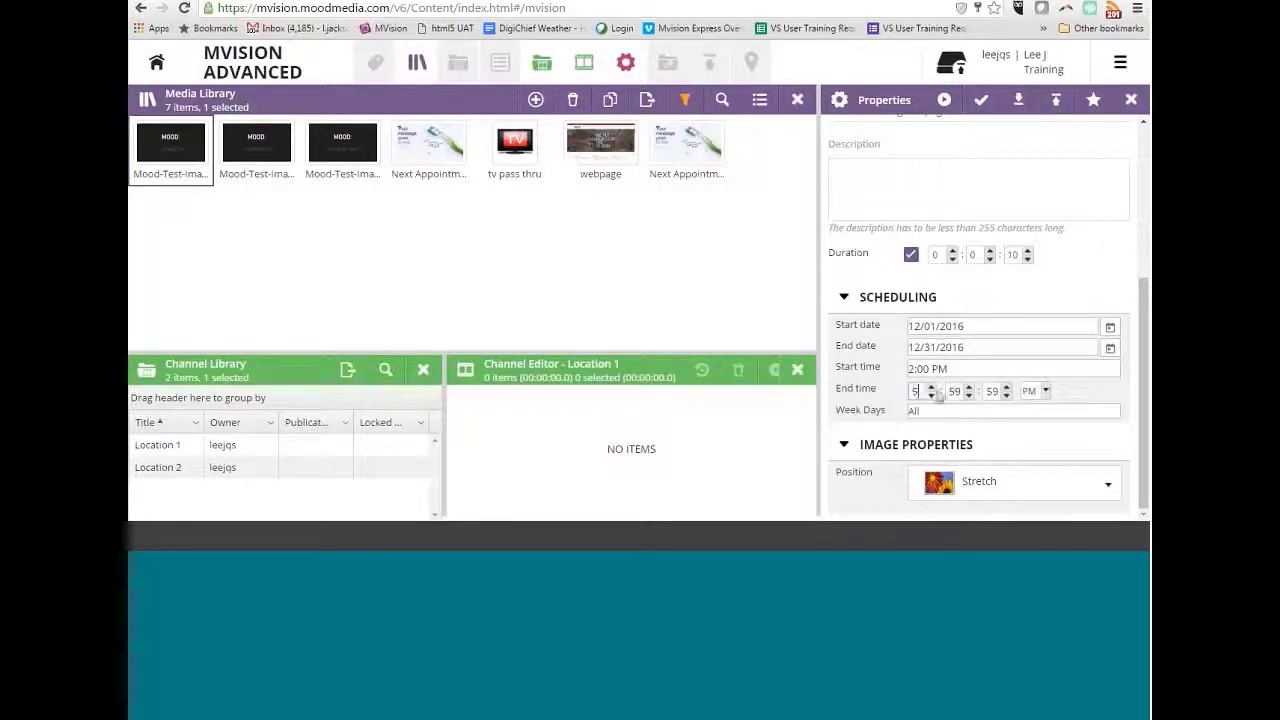
{"action": "double_click", "coordinate": [955, 391]}
{"action": "type", "text": "0"}
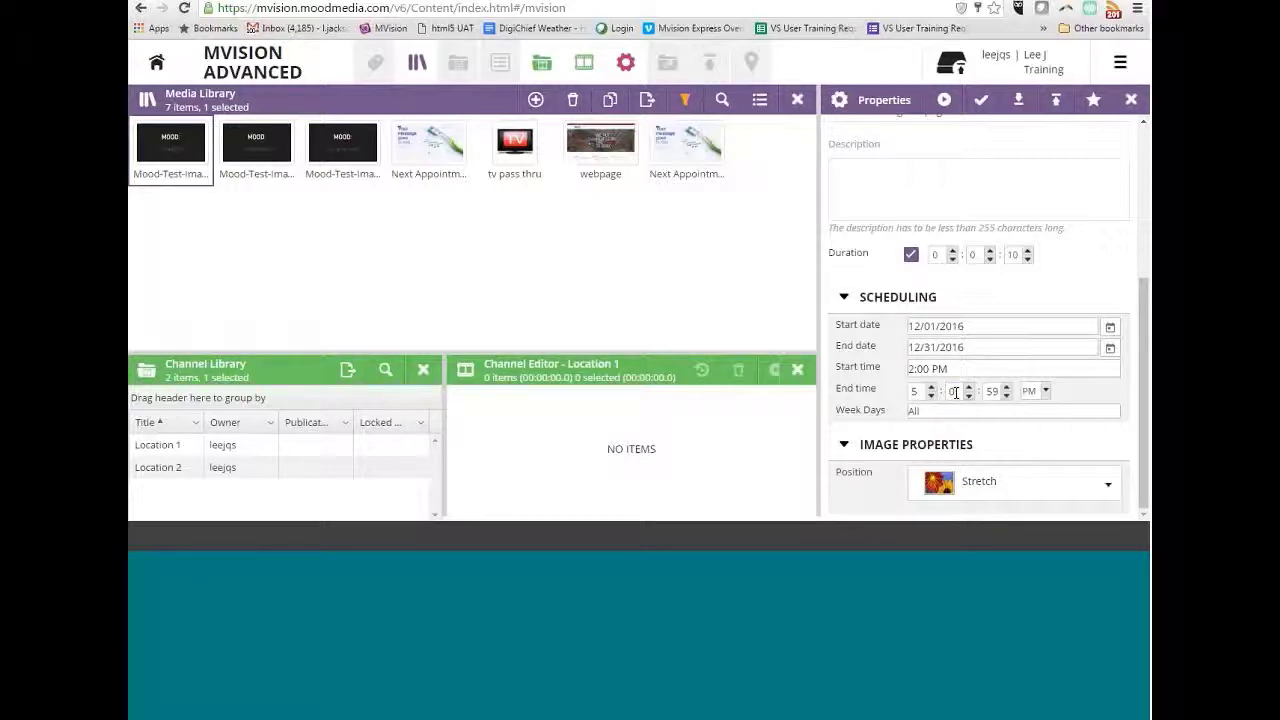
{"action": "key", "text": "Tab"}
{"action": "type", "text": "00"}
{"action": "left_click", "coordinate": [1066, 393]}
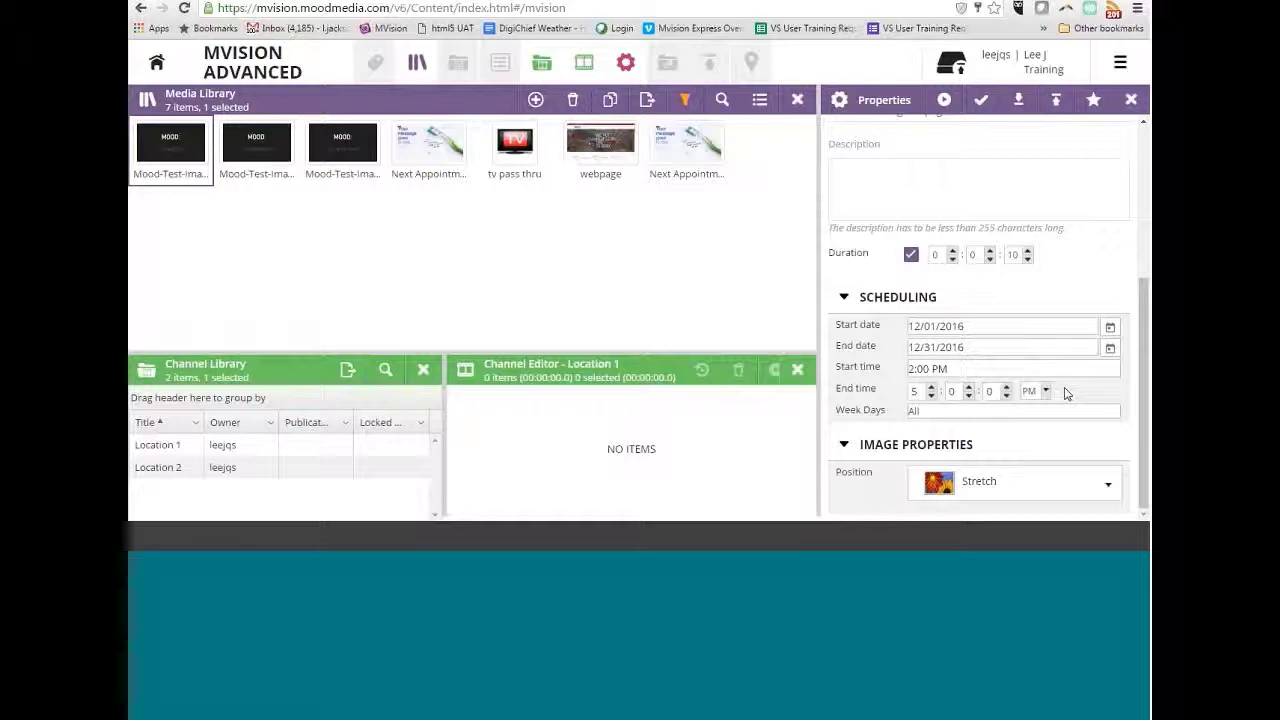
{"action": "left_click", "coordinate": [866, 411]}
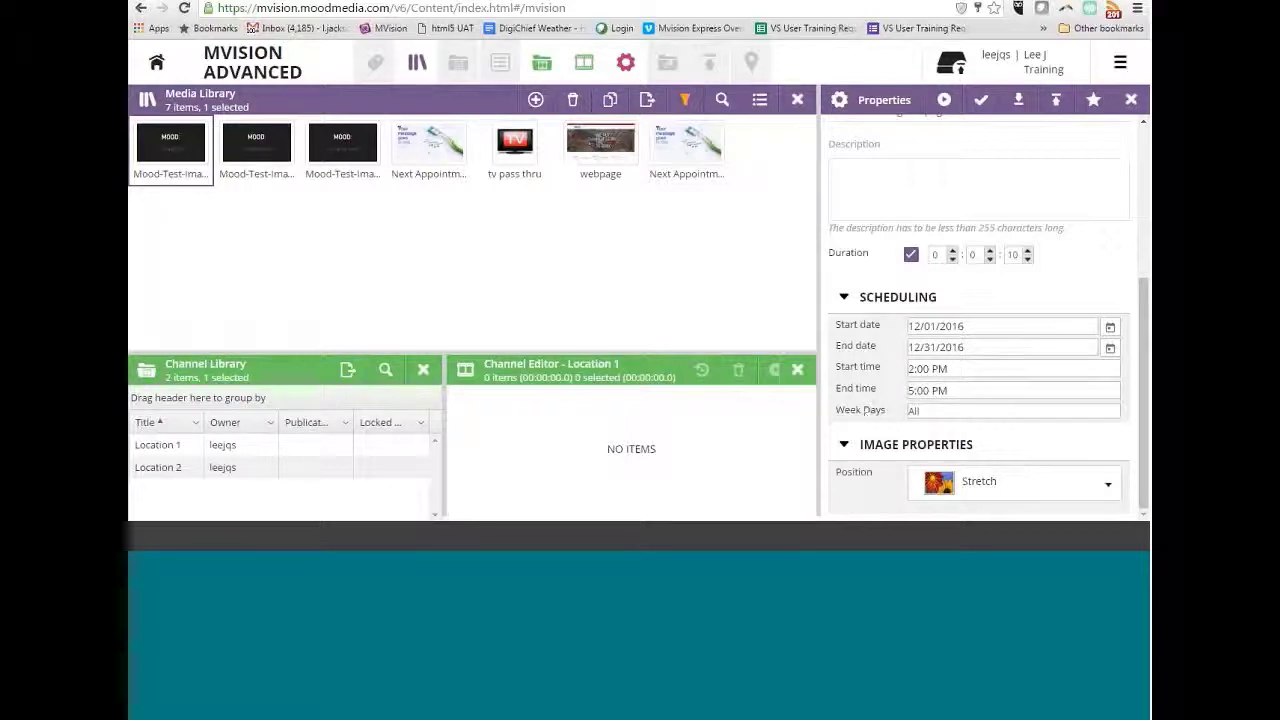
Step: Limit the image's scheduled week days to Monday, Wednesday and Friday
{"action": "left_click", "coordinate": [927, 411]}
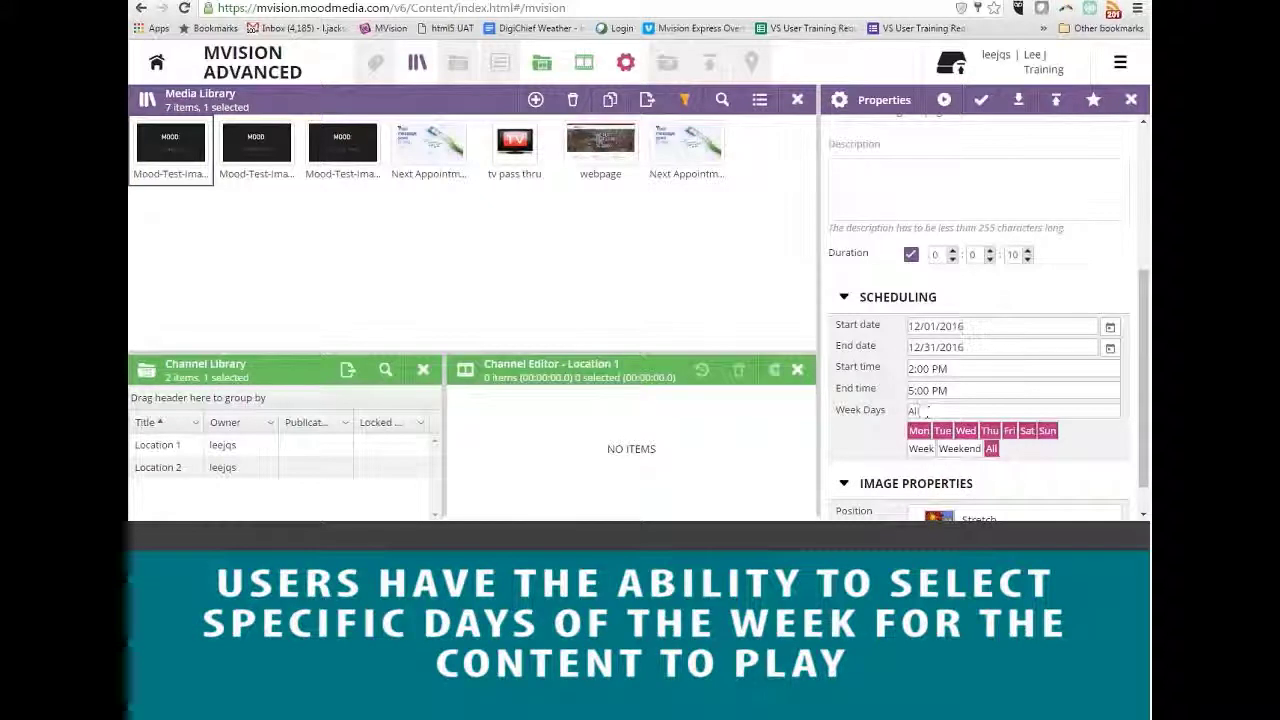
{"action": "left_click", "coordinate": [920, 449]}
{"action": "left_click", "coordinate": [955, 449]}
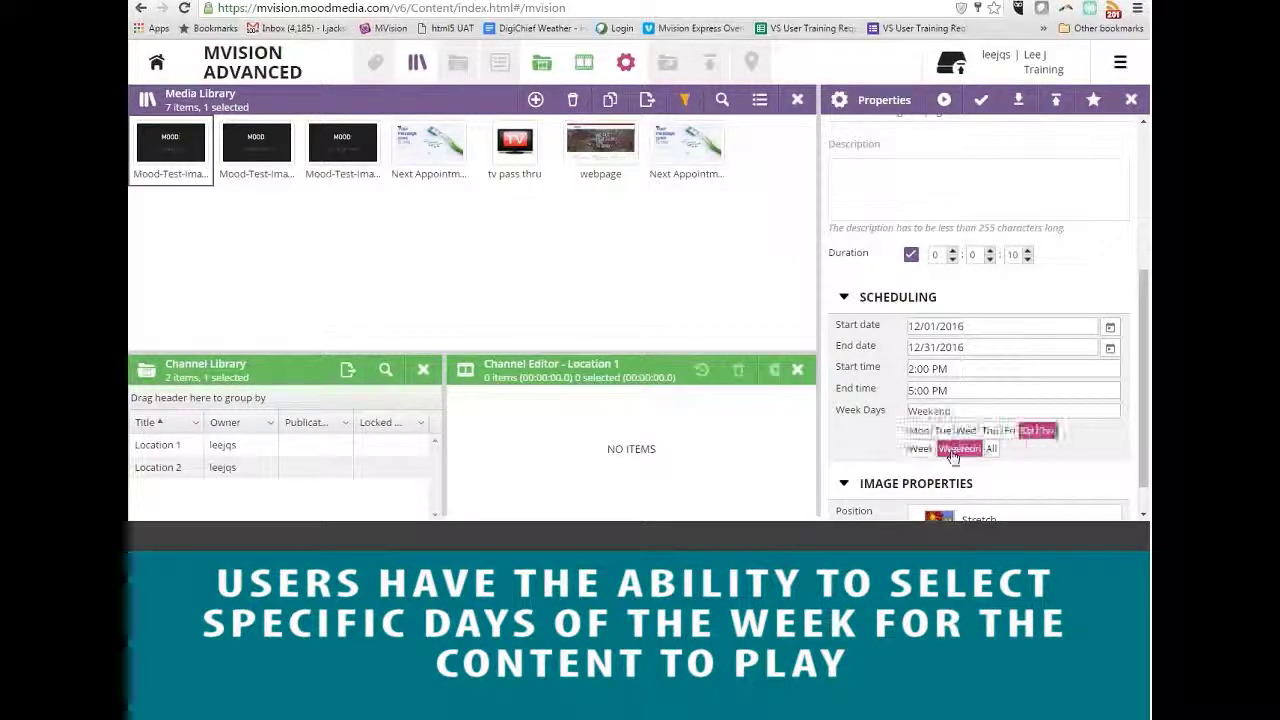
{"action": "left_click", "coordinate": [919, 430]}
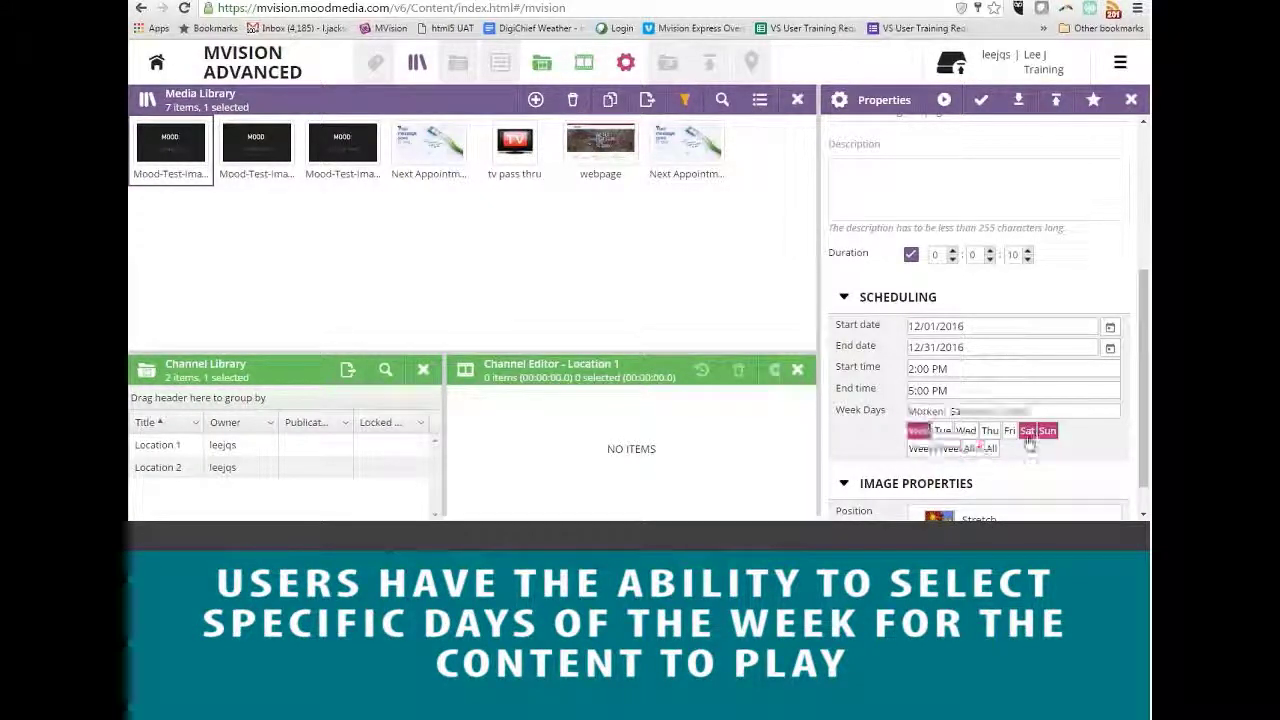
{"action": "left_click", "coordinate": [1046, 431]}
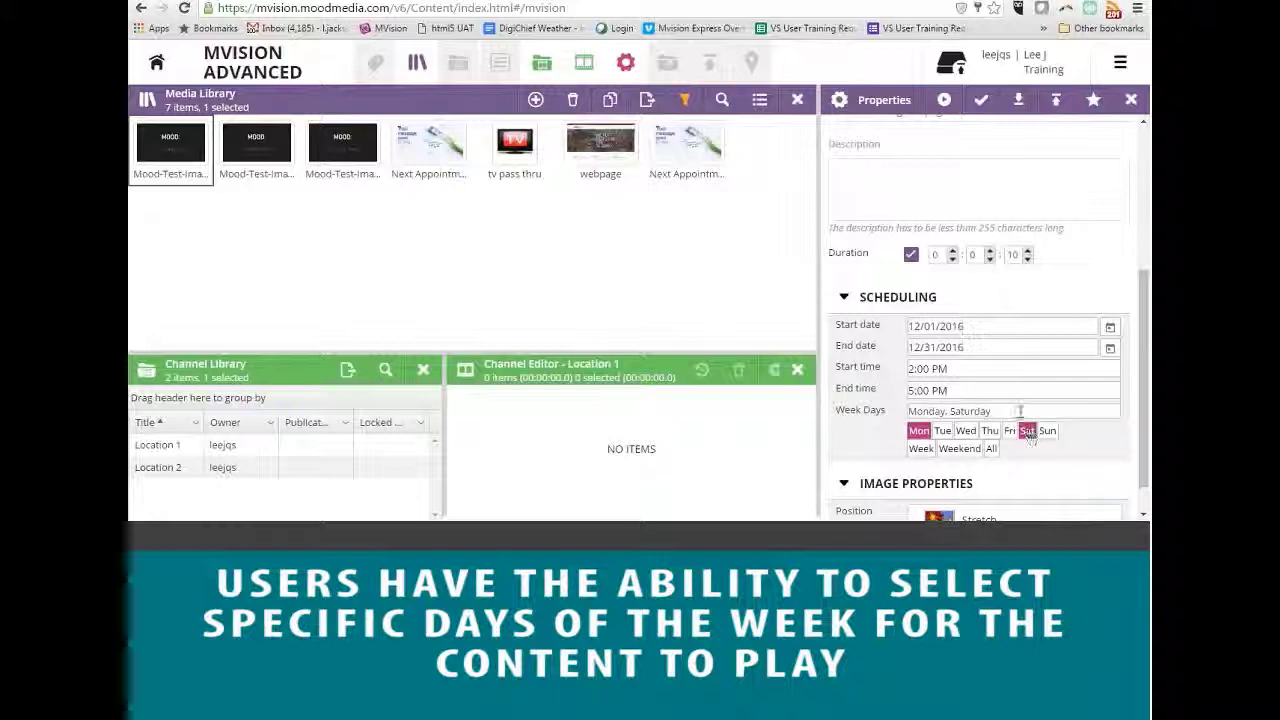
{"action": "left_click", "coordinate": [1028, 432]}
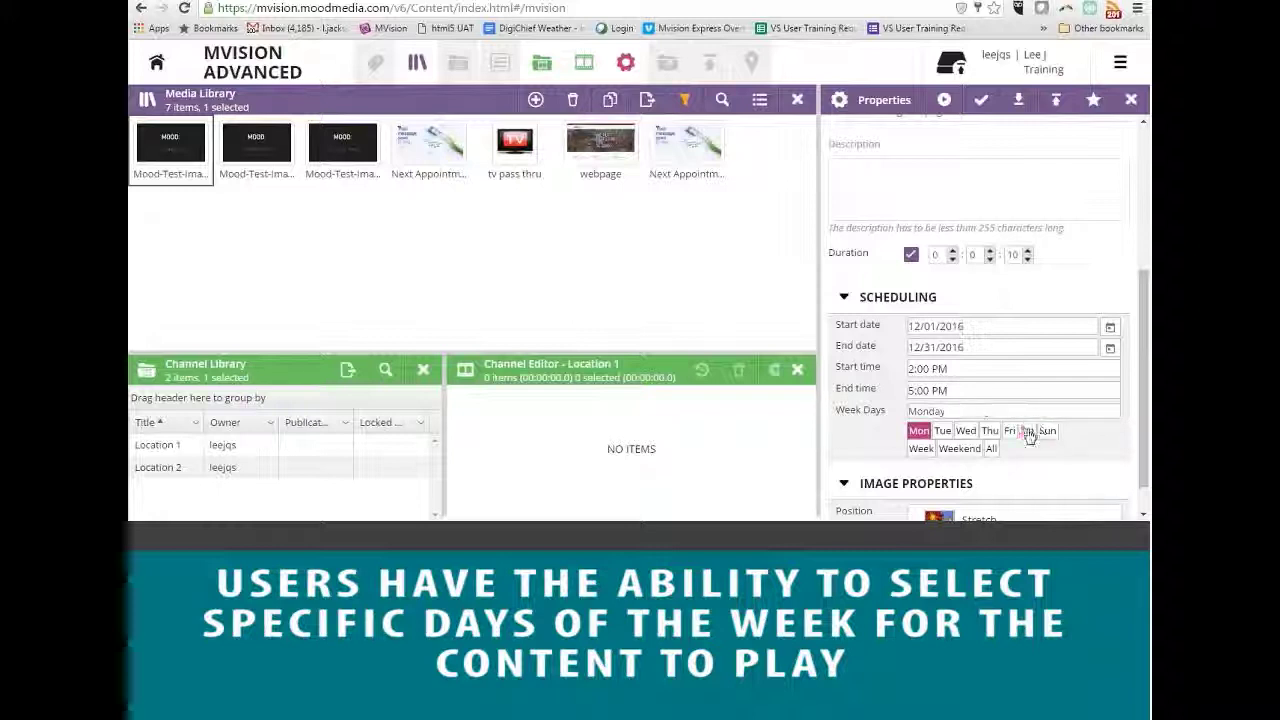
{"action": "left_click", "coordinate": [966, 431]}
{"action": "left_click", "coordinate": [1008, 431]}
{"action": "left_click", "coordinate": [880, 441]}
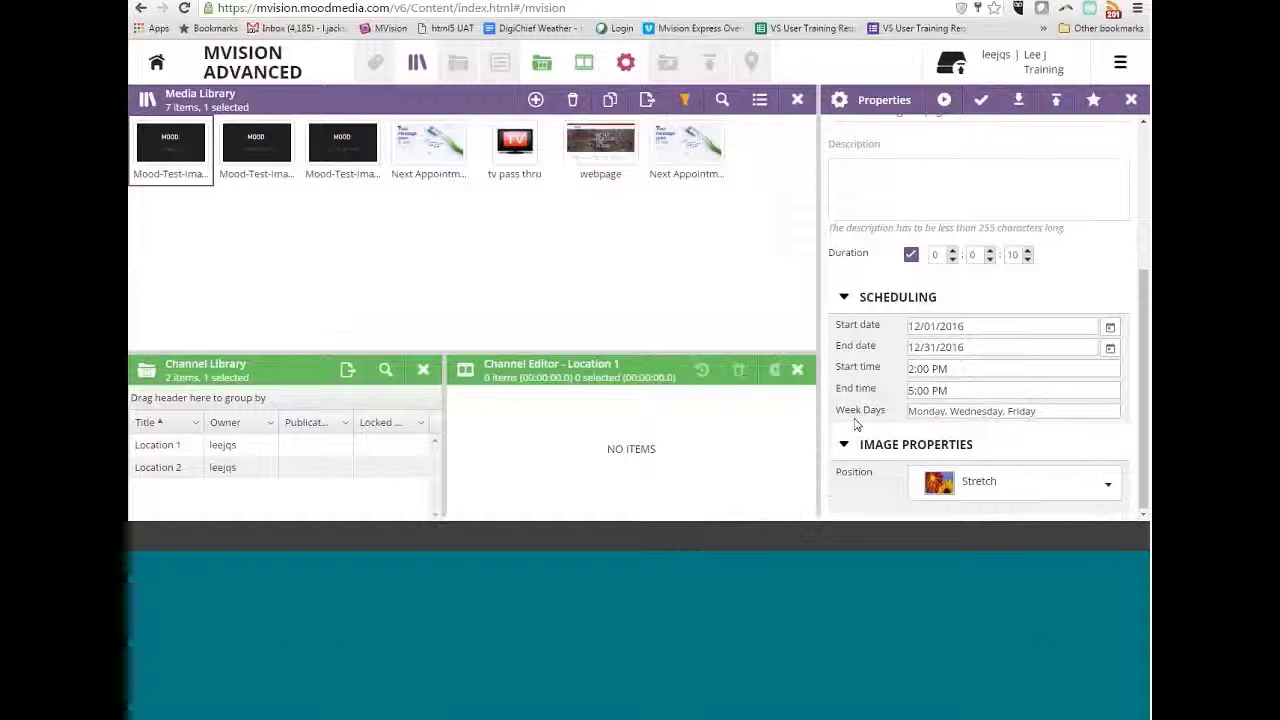